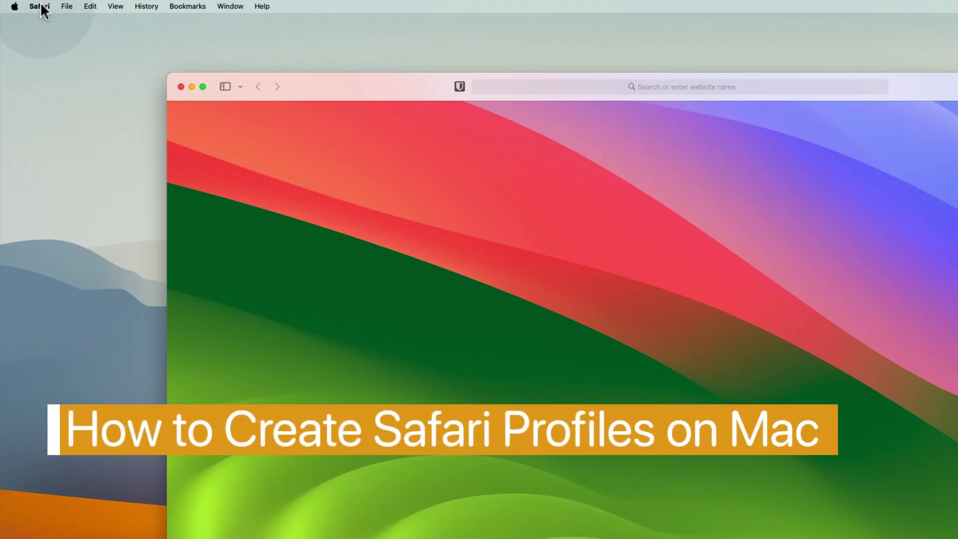
- Start a new profile from Safari's Profiles settings
{"action": "left_click", "coordinate": [39, 7]}
{"action": "left_click", "coordinate": [91, 55]}
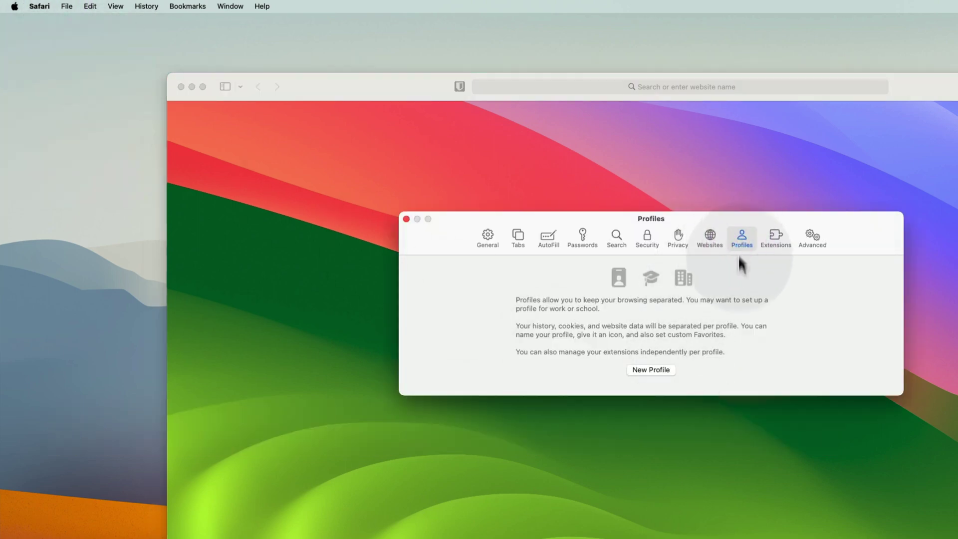
{"action": "left_click", "coordinate": [650, 369]}
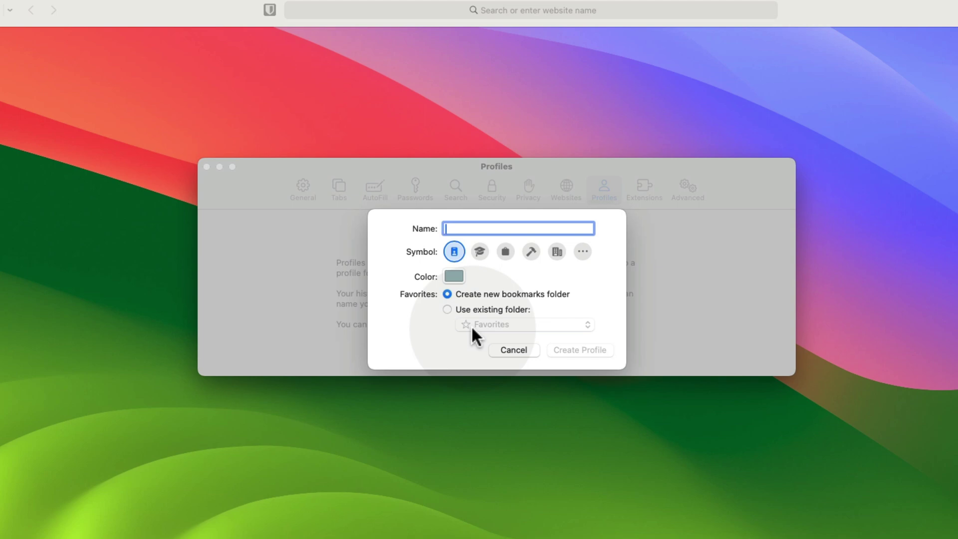
{"action": "type", "text": "Wo"}
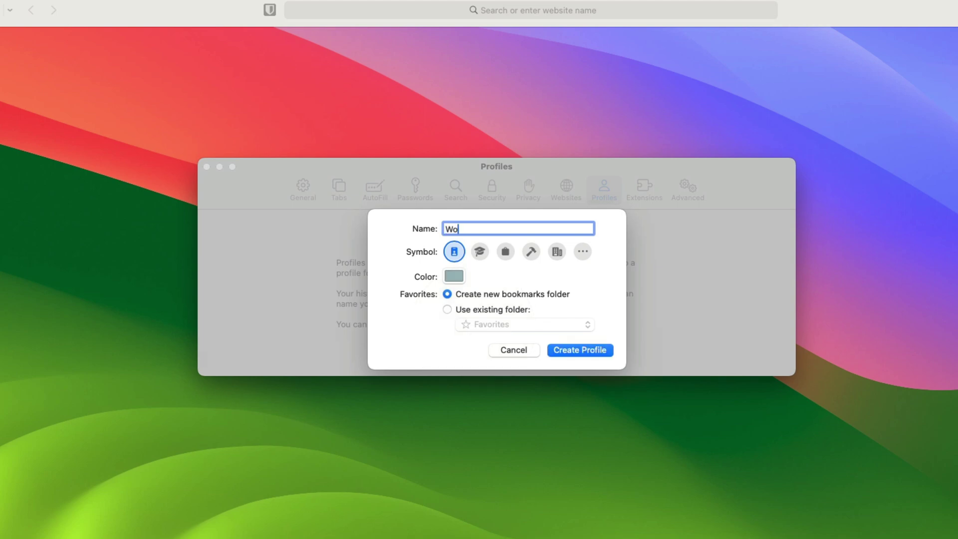
{"action": "type", "text": "rk"}
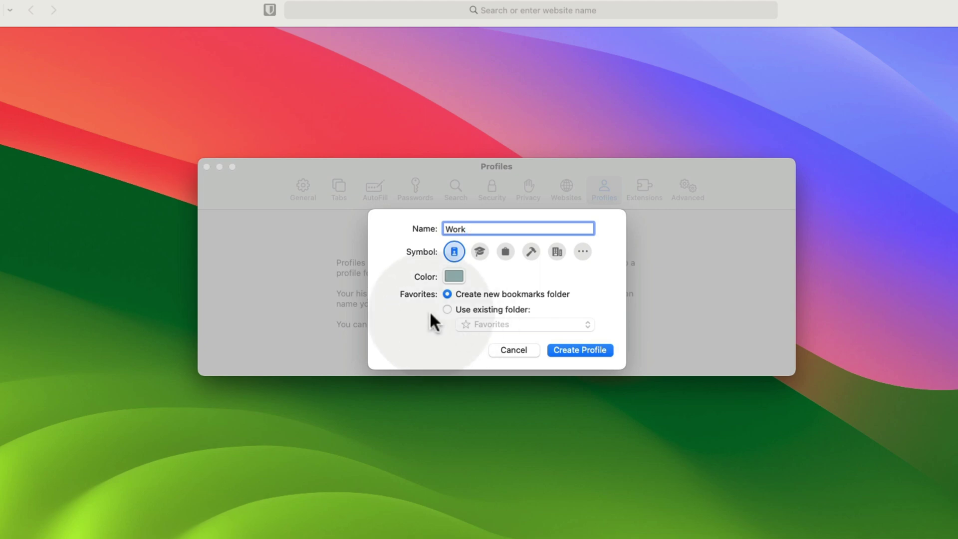
- Give the Work profile a computer-monitor symbol and a purple colour
{"action": "left_click", "coordinate": [581, 252]}
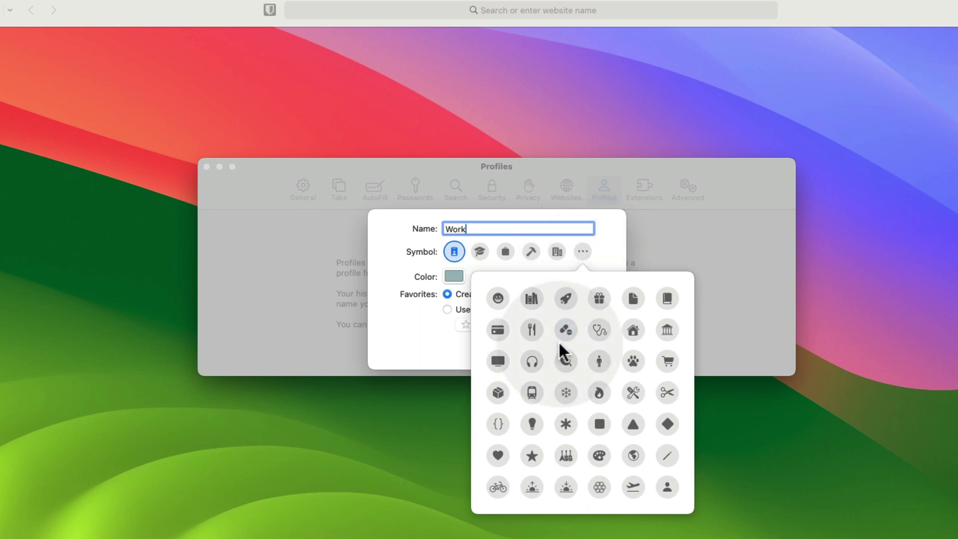
{"action": "left_click", "coordinate": [497, 361]}
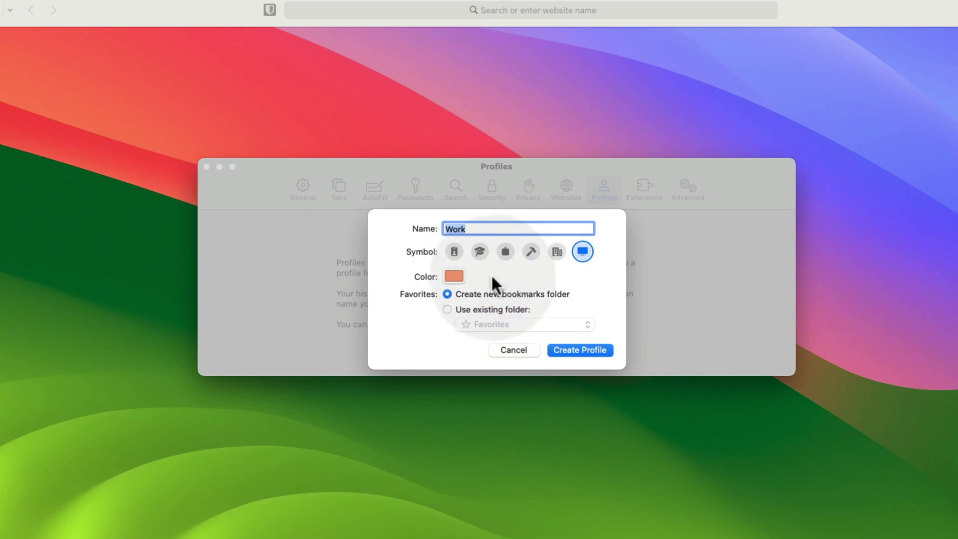
{"action": "left_click", "coordinate": [451, 277]}
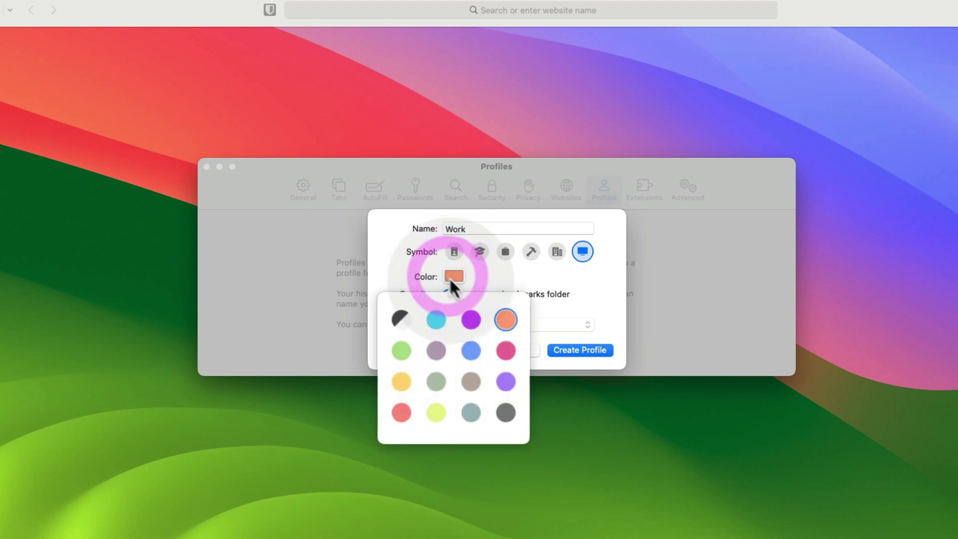
{"action": "left_click", "coordinate": [505, 380]}
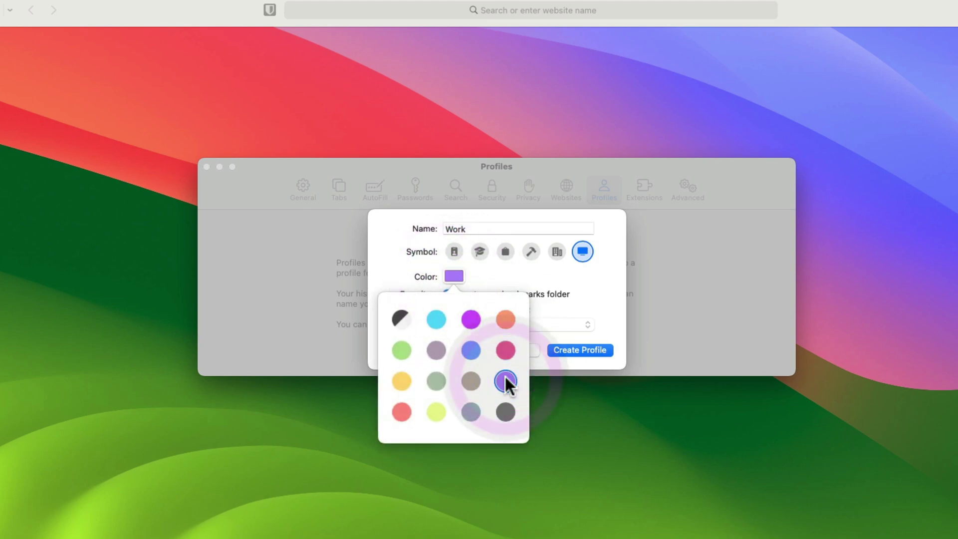
{"action": "left_click", "coordinate": [576, 294]}
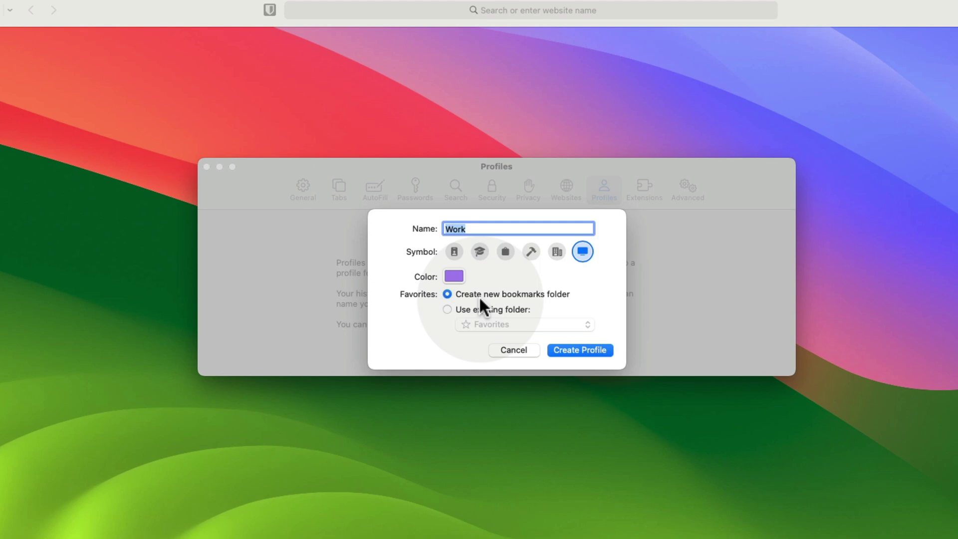
- Save the Work profile, then add a Home profile with orange colour and building symbol
{"action": "left_click", "coordinate": [579, 348]}
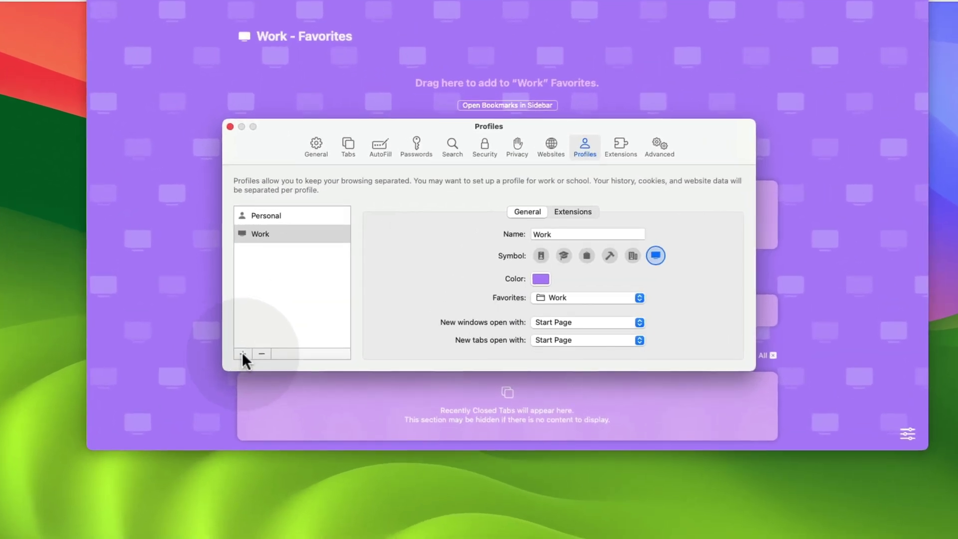
{"action": "left_click", "coordinate": [242, 352]}
{"action": "type", "text": "Home"}
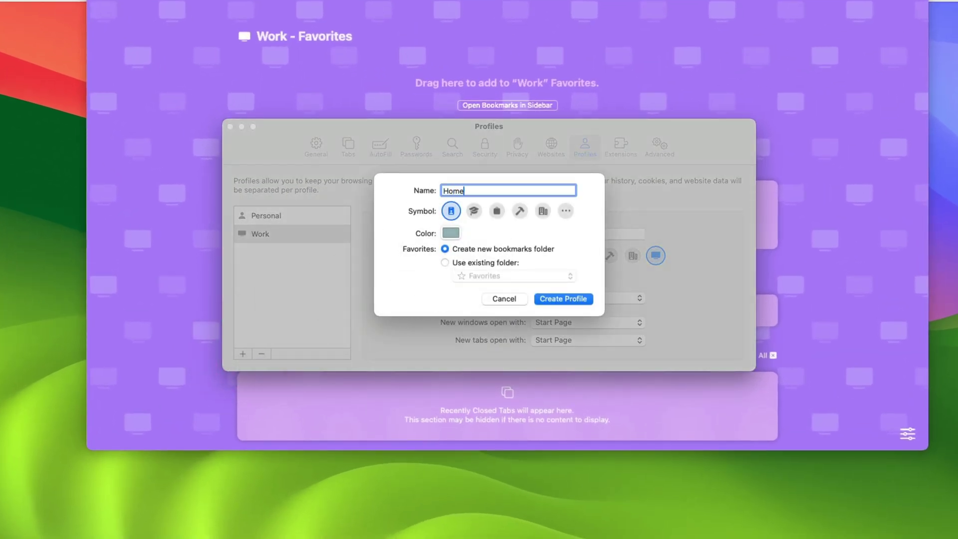
{"action": "left_click", "coordinate": [452, 233]}
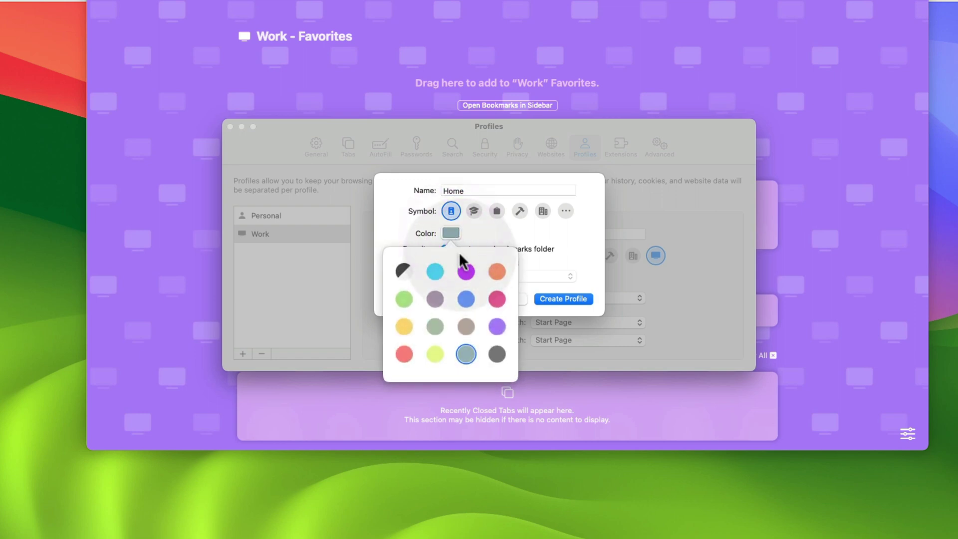
{"action": "left_click", "coordinate": [497, 272]}
{"action": "left_click", "coordinate": [542, 212]}
{"action": "left_click", "coordinate": [556, 297]}
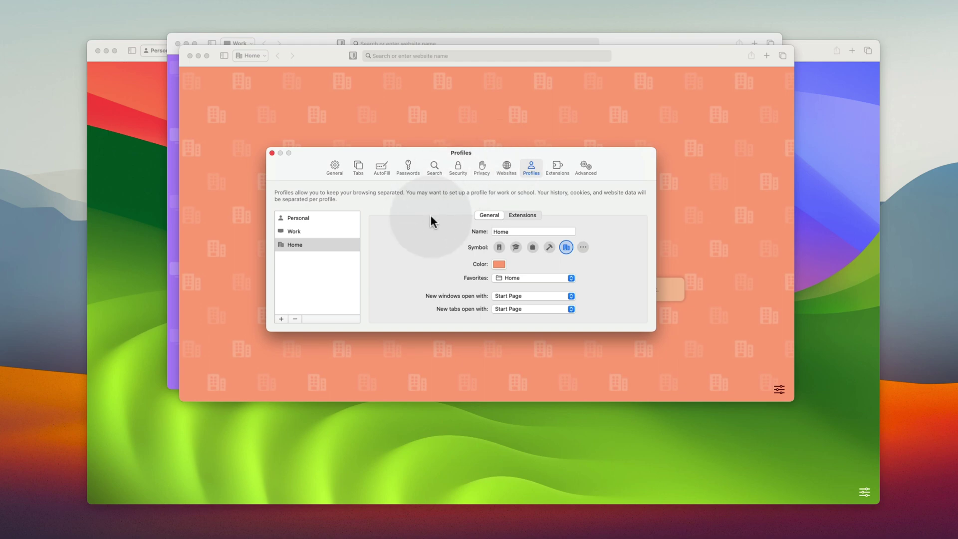
- Disable the Clip to DEVONthink extension for the Work profile
{"action": "key", "text": "Up"}
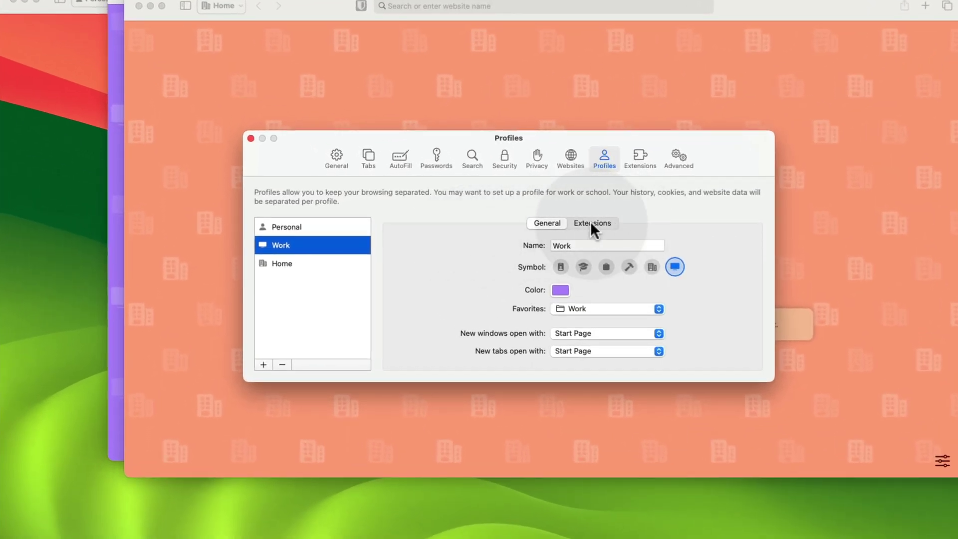
{"action": "left_click", "coordinate": [590, 222]}
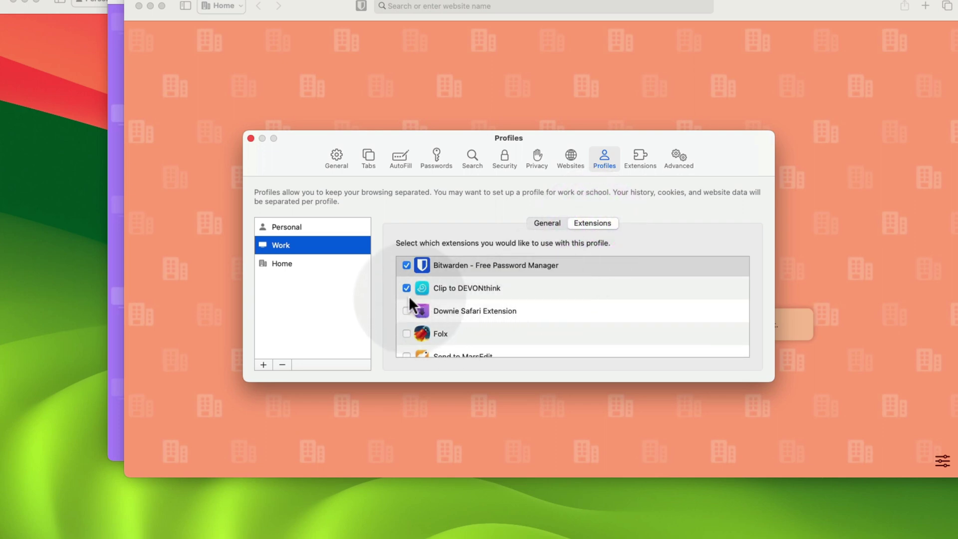
{"action": "scroll", "coordinate": [408, 292], "scroll_direction": "up", "scroll_amount": 2}
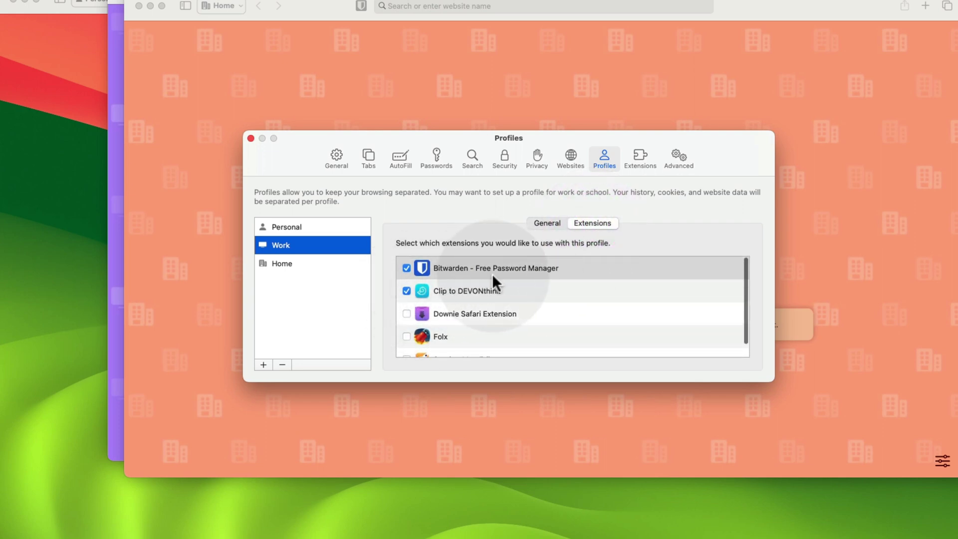
{"action": "left_click", "coordinate": [407, 290]}
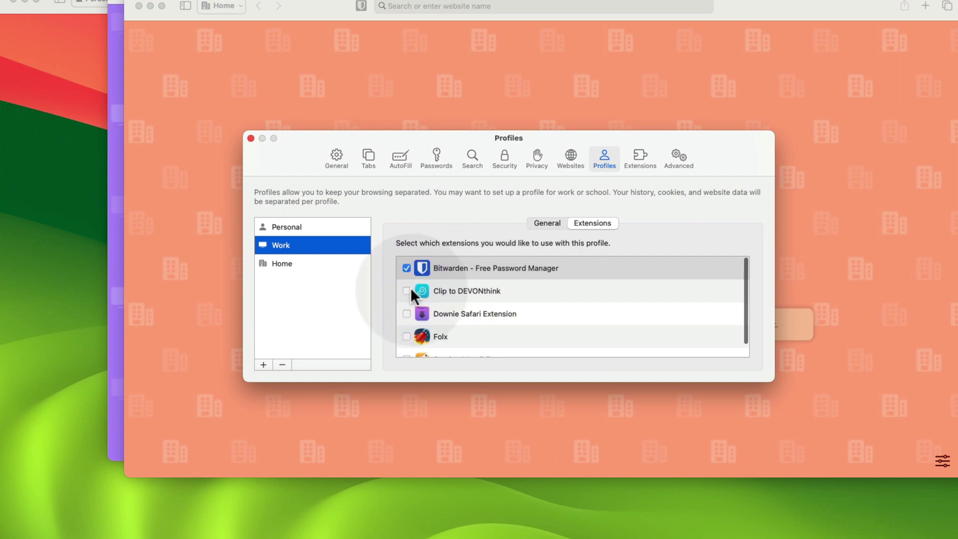
- Enable the Folx extension for the Home profile and close Settings
{"action": "left_click", "coordinate": [286, 262]}
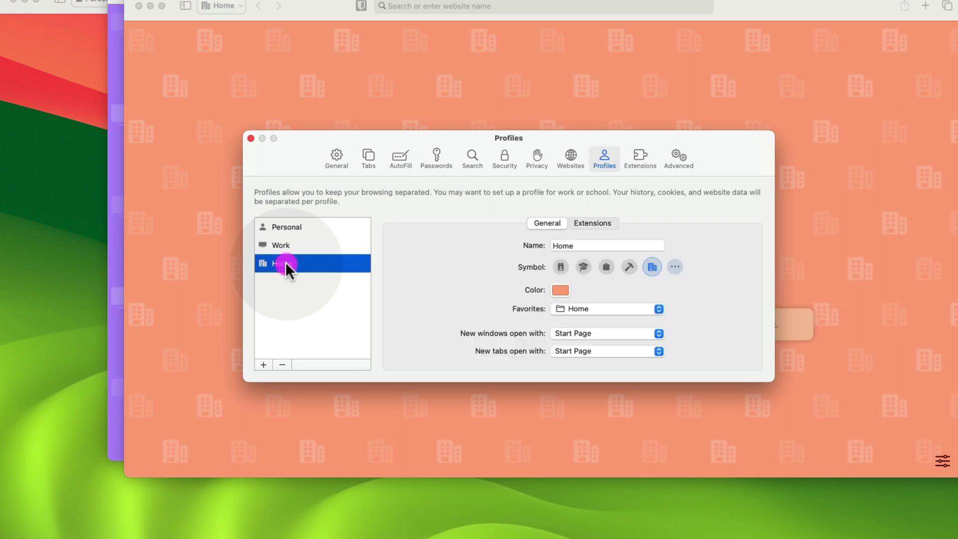
{"action": "left_click", "coordinate": [593, 222]}
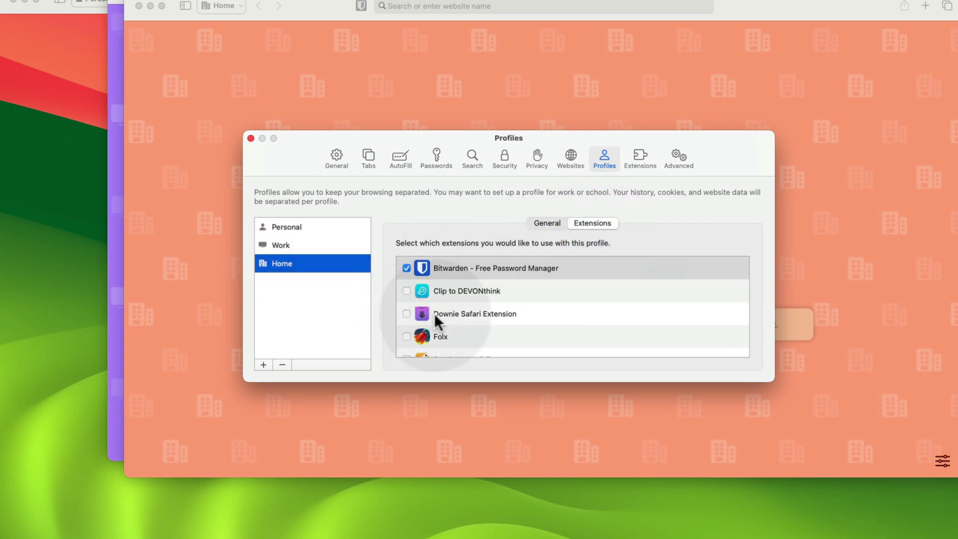
{"action": "scroll", "coordinate": [450, 314], "scroll_direction": "down", "scroll_amount": 2}
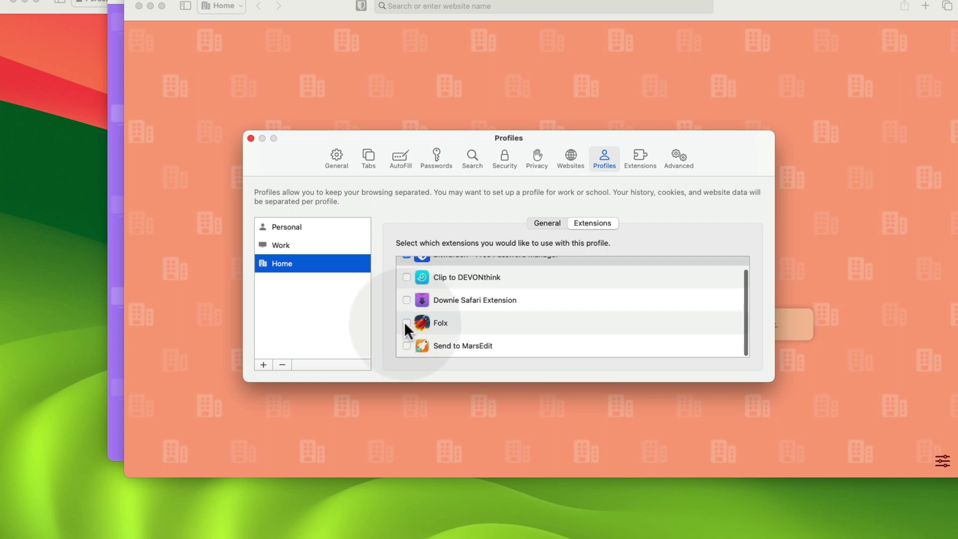
{"action": "left_click", "coordinate": [405, 322]}
{"action": "key", "text": "super+w"}
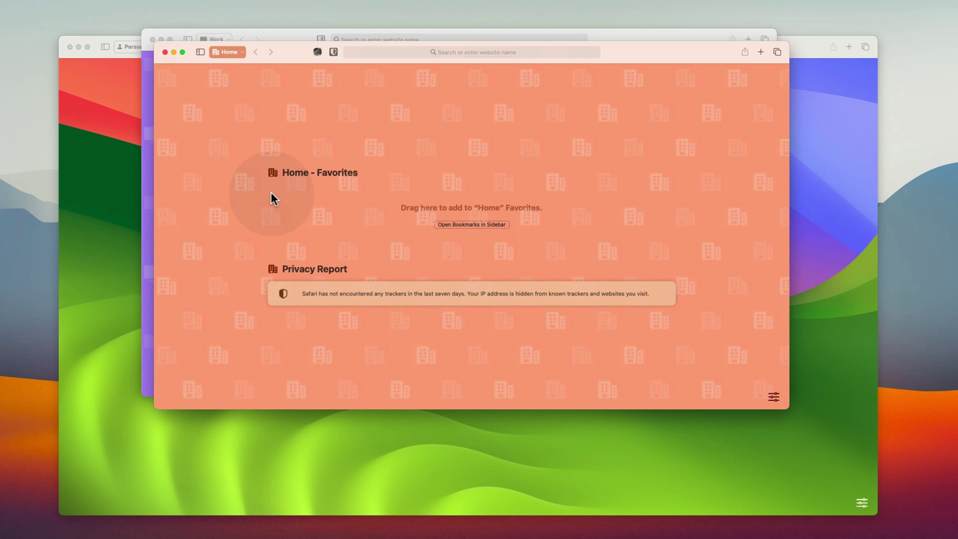
- View the sidebar bookmarks, then close the Work profile window
{"action": "left_click", "coordinate": [200, 52]}
{"action": "left_click", "coordinate": [190, 362]}
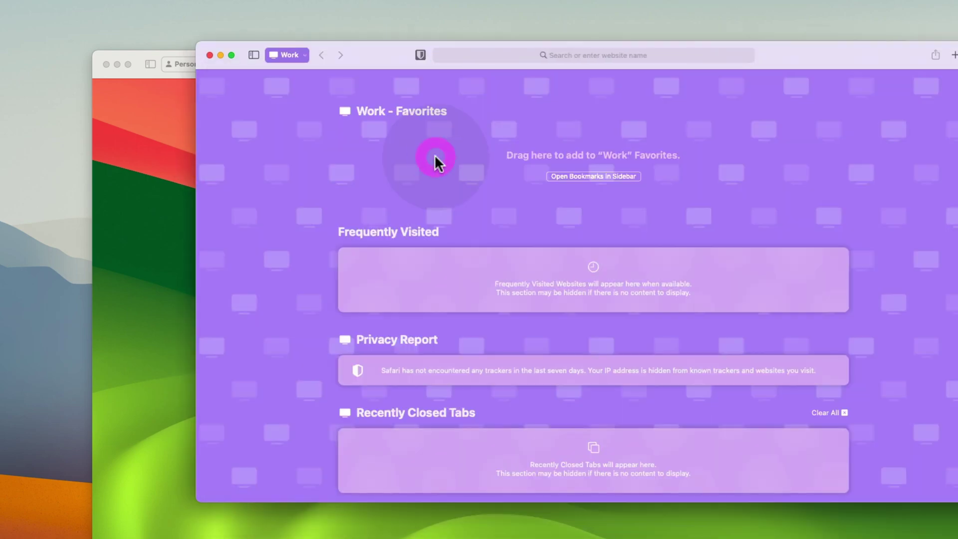
{"action": "key", "text": "super+w"}
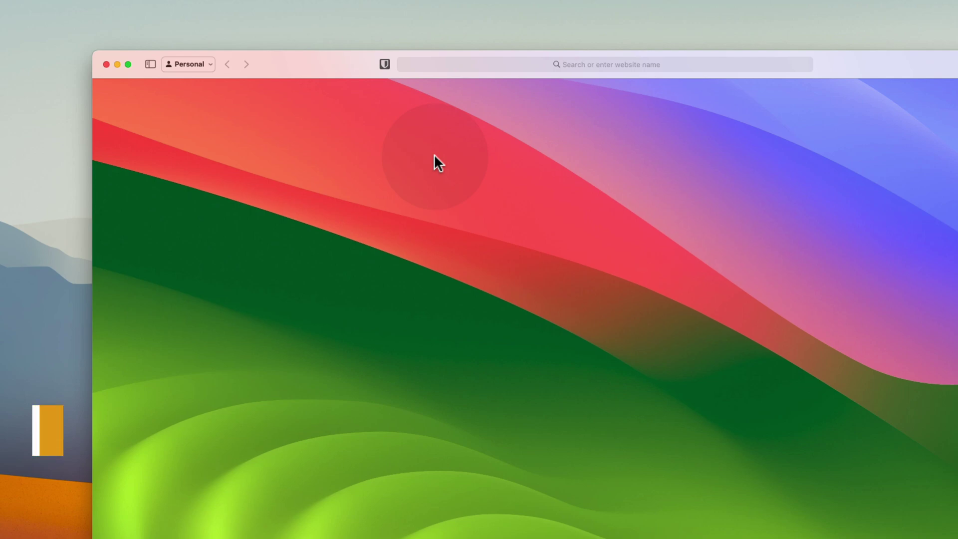
- Launch Safari from Raycast with 'saf' to bring back the Personal window
{"action": "key", "text": "super+space"}
{"action": "type", "text": "saf"}
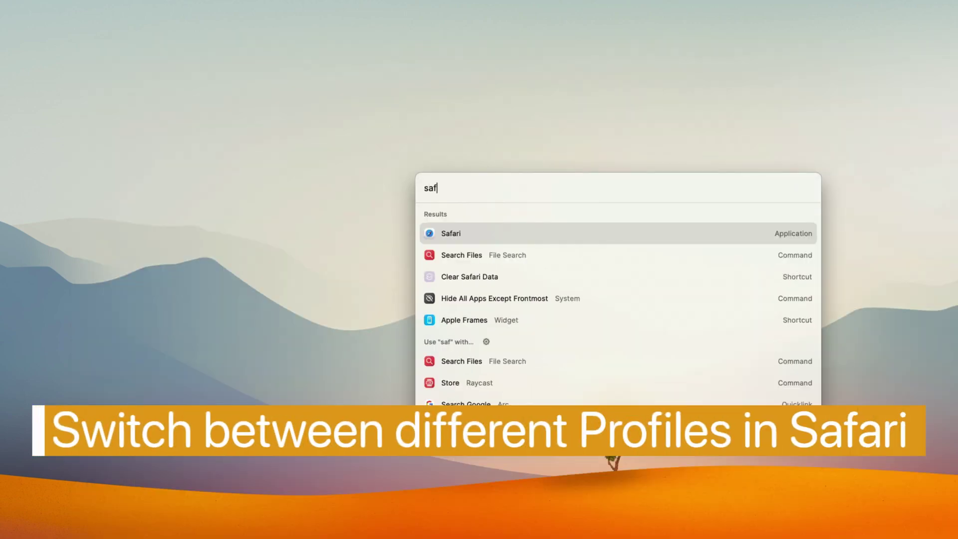
{"action": "key", "text": "Return"}
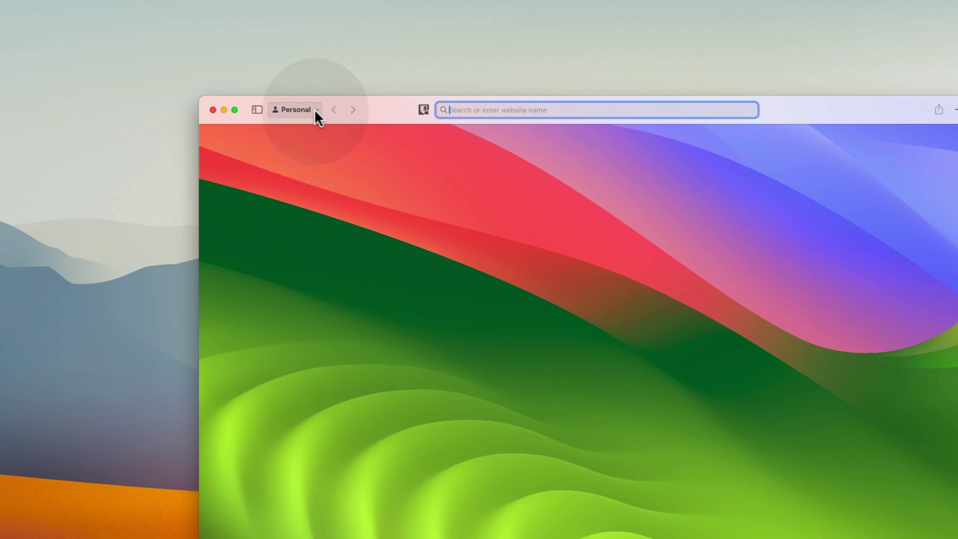
{"action": "left_click", "coordinate": [65, 351]}
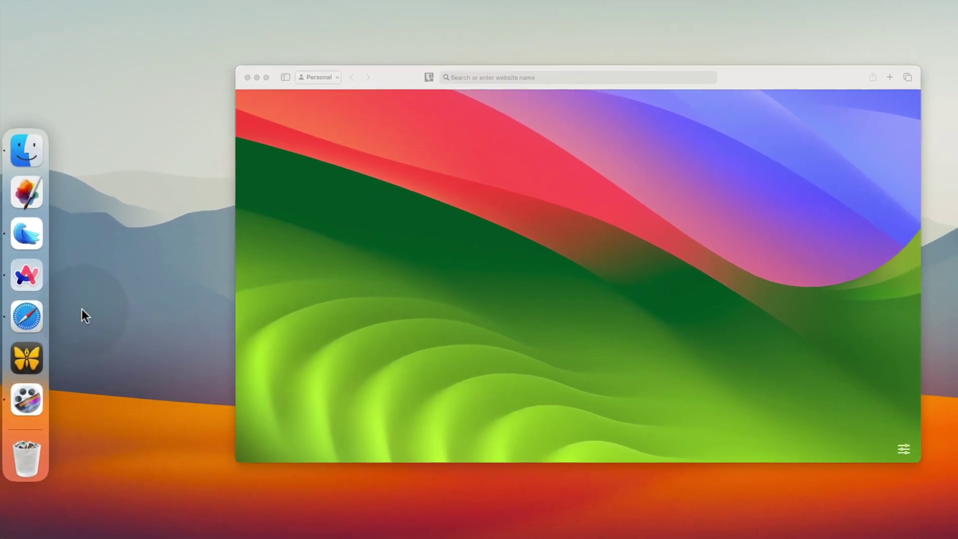
{"action": "left_click", "coordinate": [82, 310]}
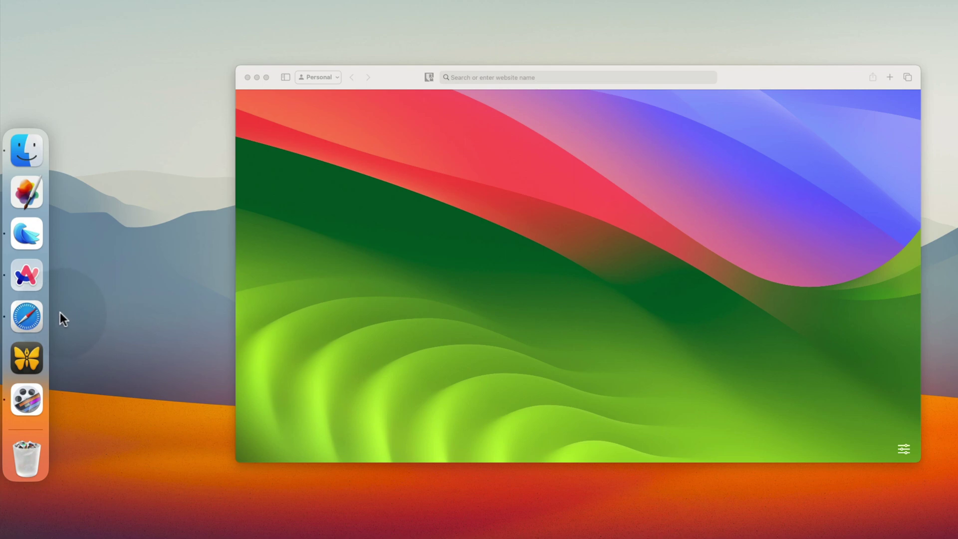
- Open a New Work Window from the Safari Dock icon's menu
{"action": "right_click", "coordinate": [28, 317]}
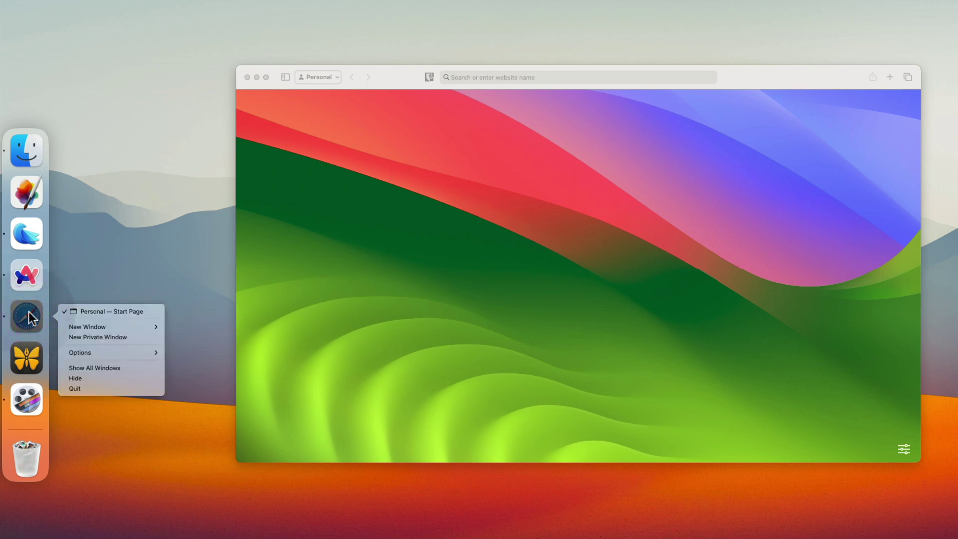
{"action": "mouse_move", "coordinate": [88, 326]}
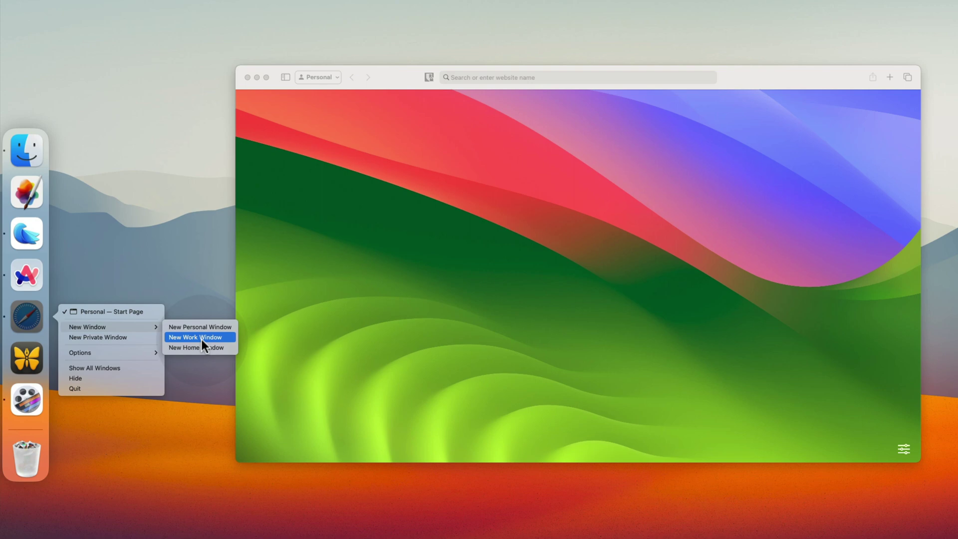
{"action": "left_click", "coordinate": [202, 340]}
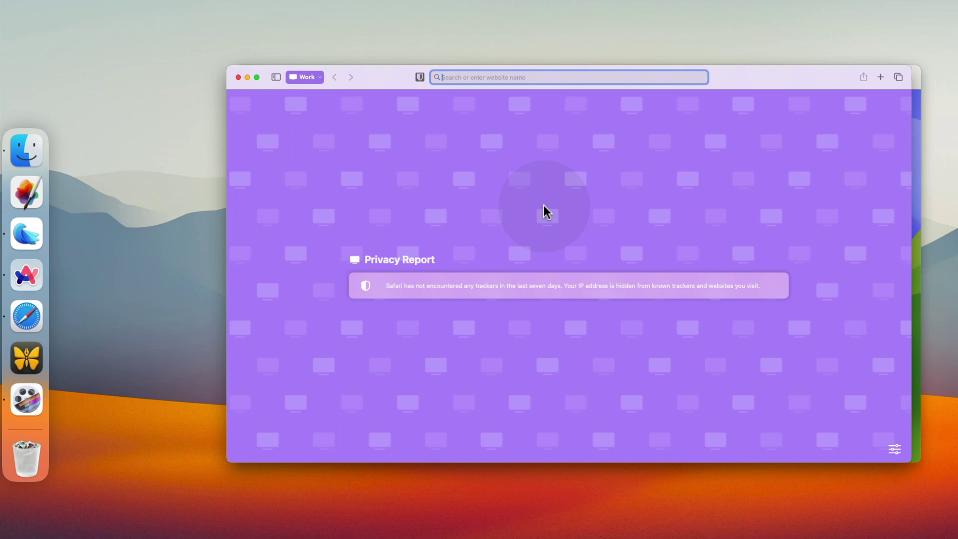
{"action": "type", "text": "best free mac apps"}
- Search 'best free mac apps', open the appsntips article, check Work history, return to start page
{"action": "key", "text": "Return"}
{"action": "scroll", "coordinate": [395, 290], "scroll_direction": "down", "scroll_amount": 5}
{"action": "scroll", "coordinate": [395, 291], "scroll_direction": "down", "scroll_amount": 3}
{"action": "left_click", "coordinate": [408, 241]}
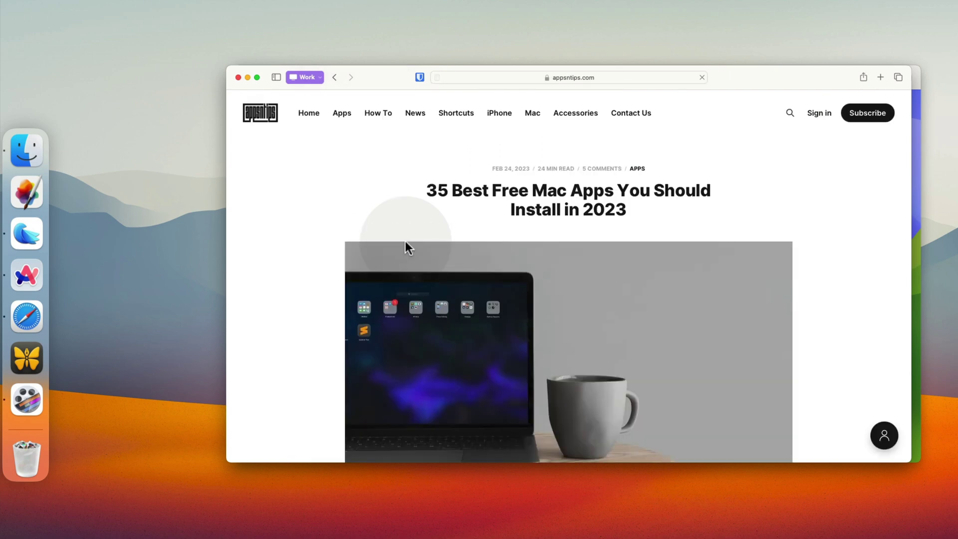
{"action": "key", "text": "super+y"}
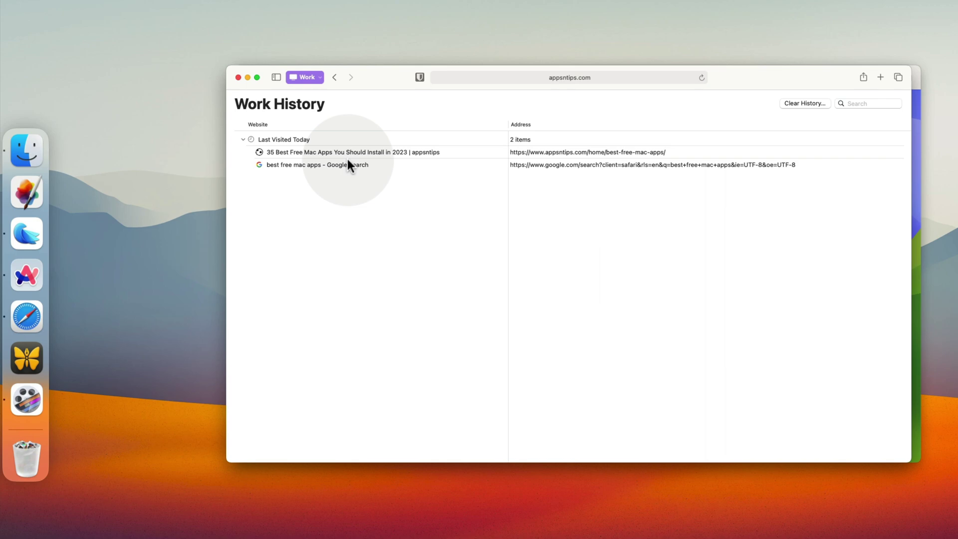
{"action": "key", "text": "super+t"}
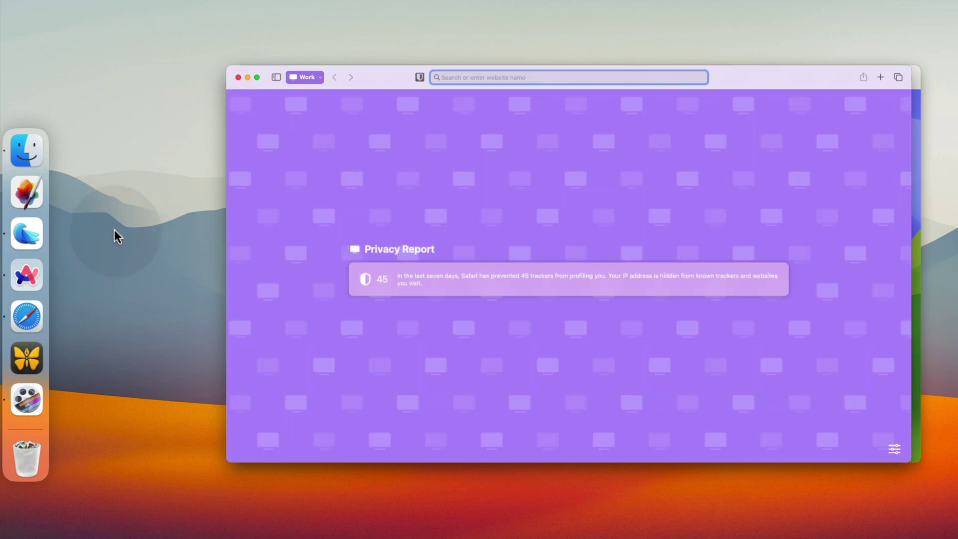
{"action": "right_click", "coordinate": [25, 315]}
{"action": "mouse_move", "coordinate": [113, 337]}
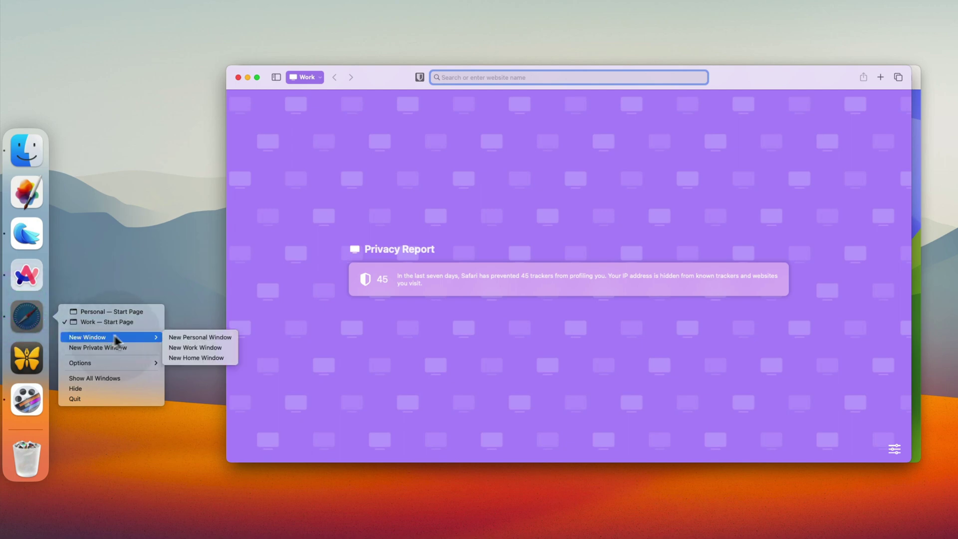
{"action": "left_click", "coordinate": [193, 357]}
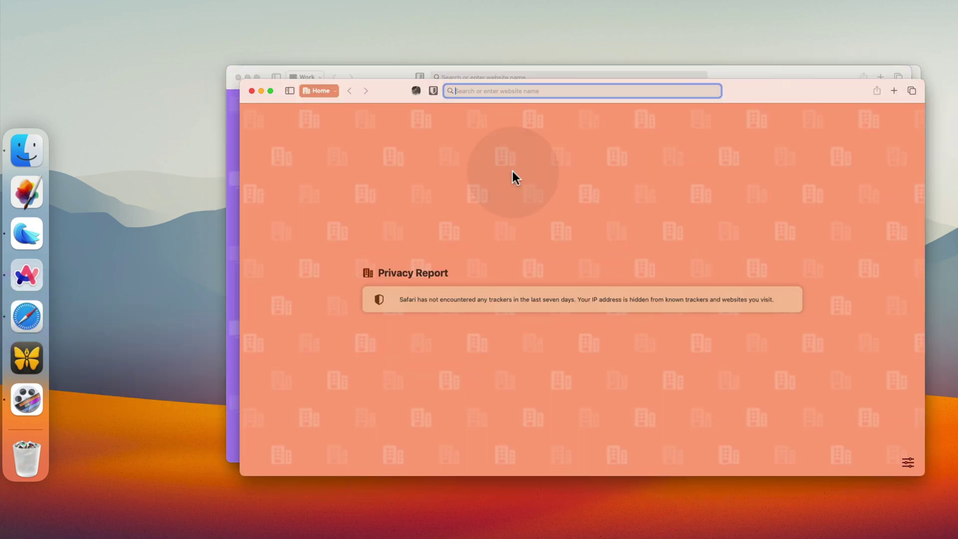
{"action": "key", "text": "super+y"}
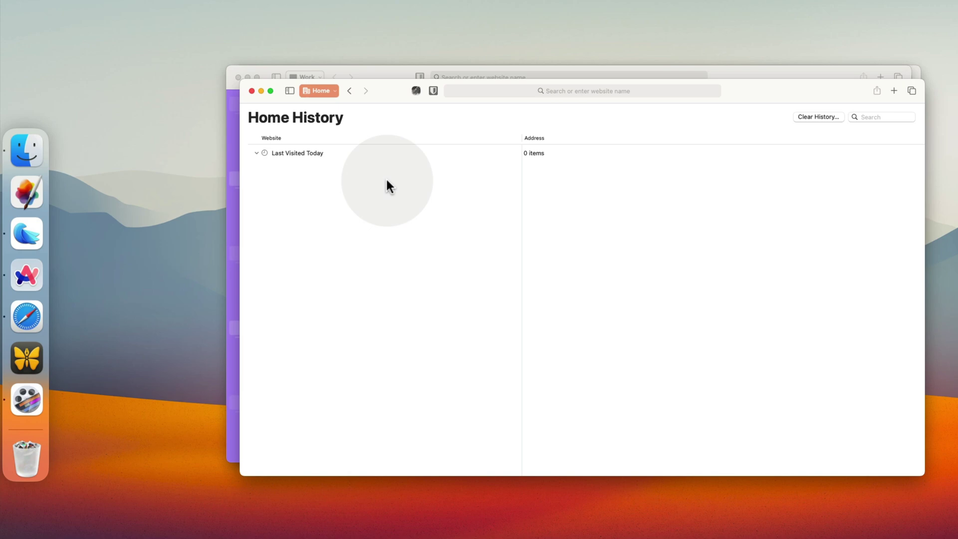
{"action": "key", "text": "super+w"}
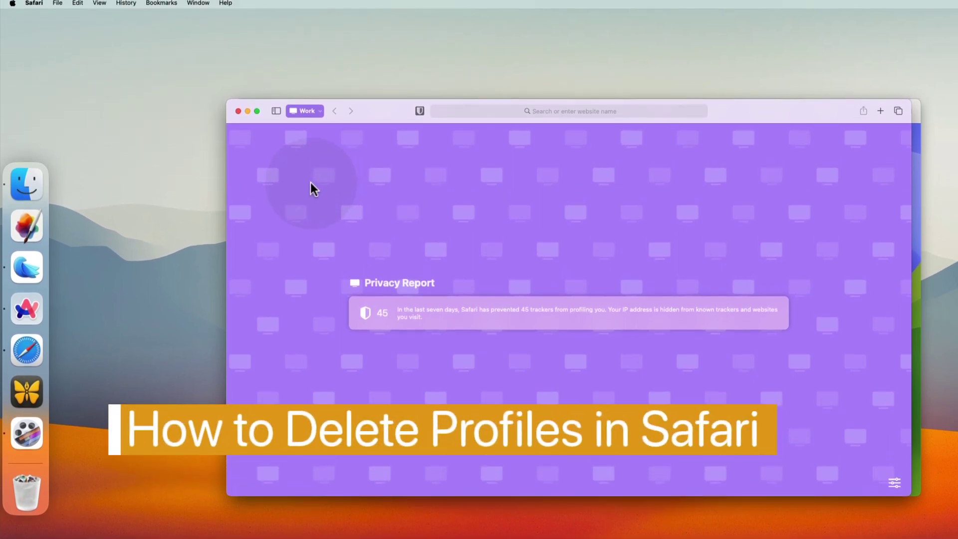
- Delete the Work profile, confirming the prompt, then delete the Home profile
{"action": "left_click", "coordinate": [34, 6]}
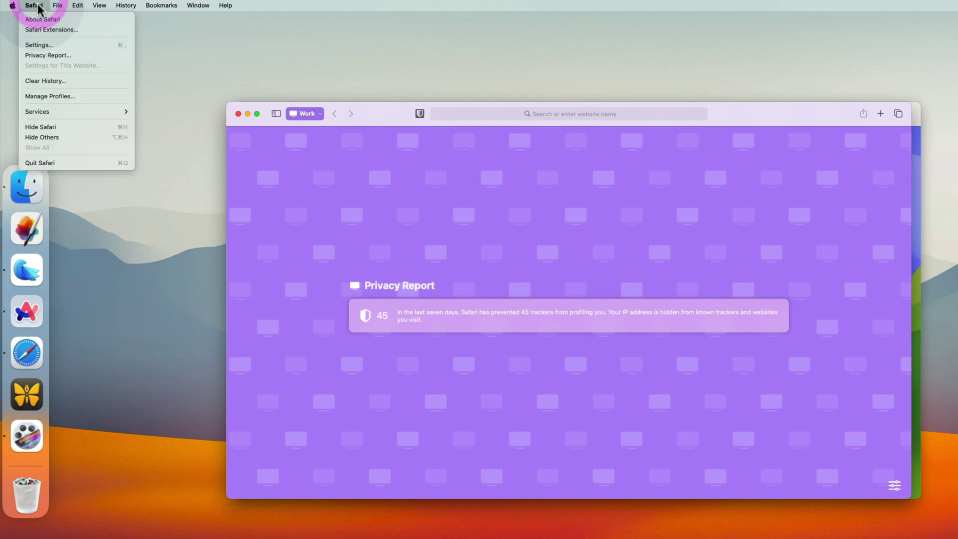
{"action": "left_click", "coordinate": [56, 45]}
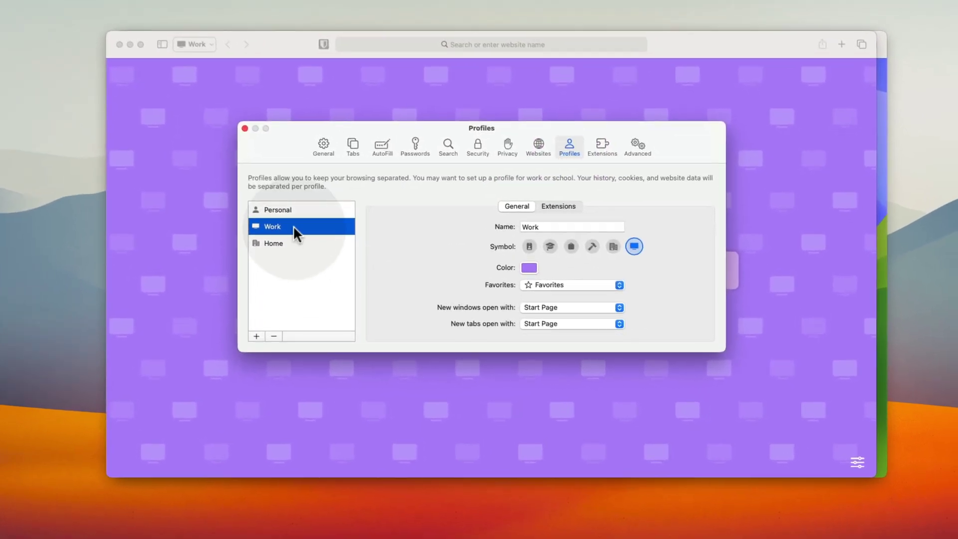
{"action": "left_click", "coordinate": [367, 259]}
{"action": "left_click", "coordinate": [274, 335]}
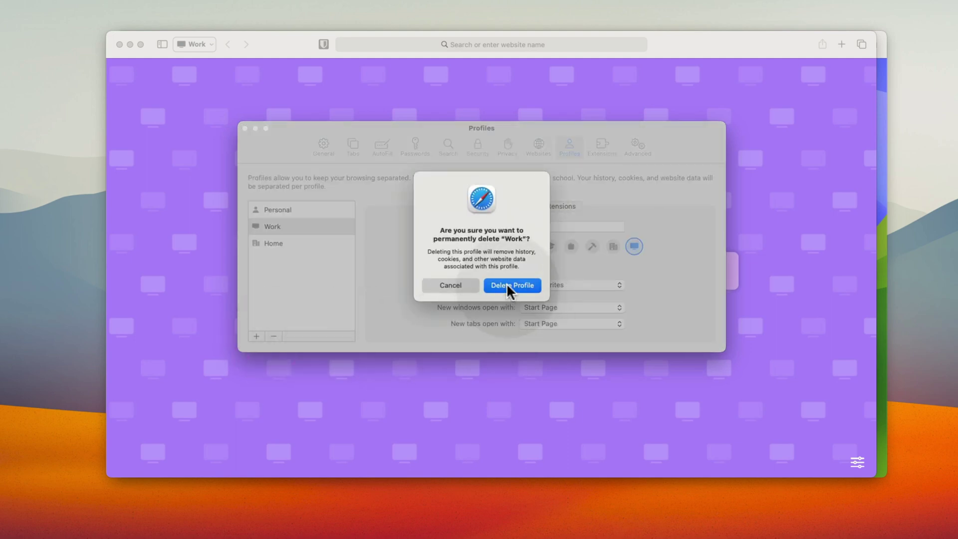
{"action": "left_click", "coordinate": [506, 284]}
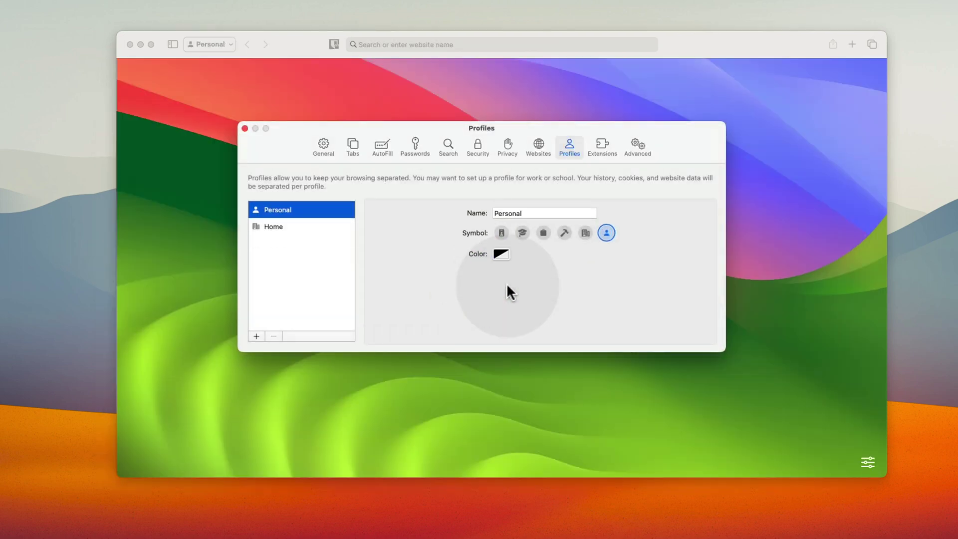
{"action": "left_click", "coordinate": [274, 226]}
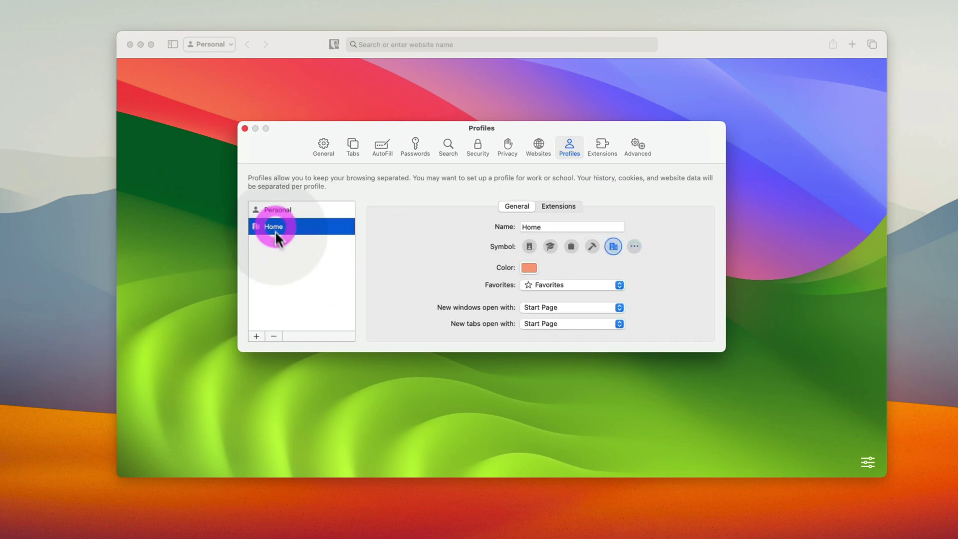
{"action": "left_click", "coordinate": [274, 335]}
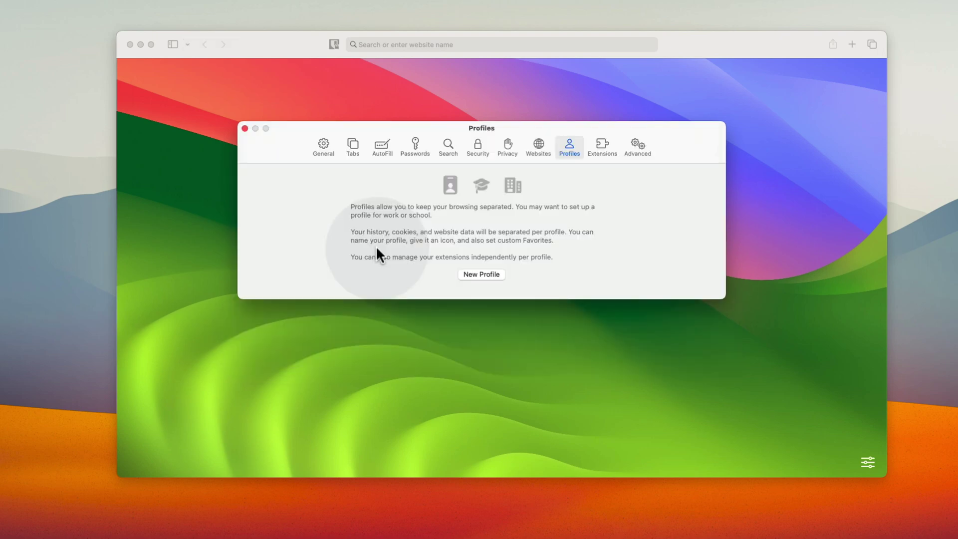